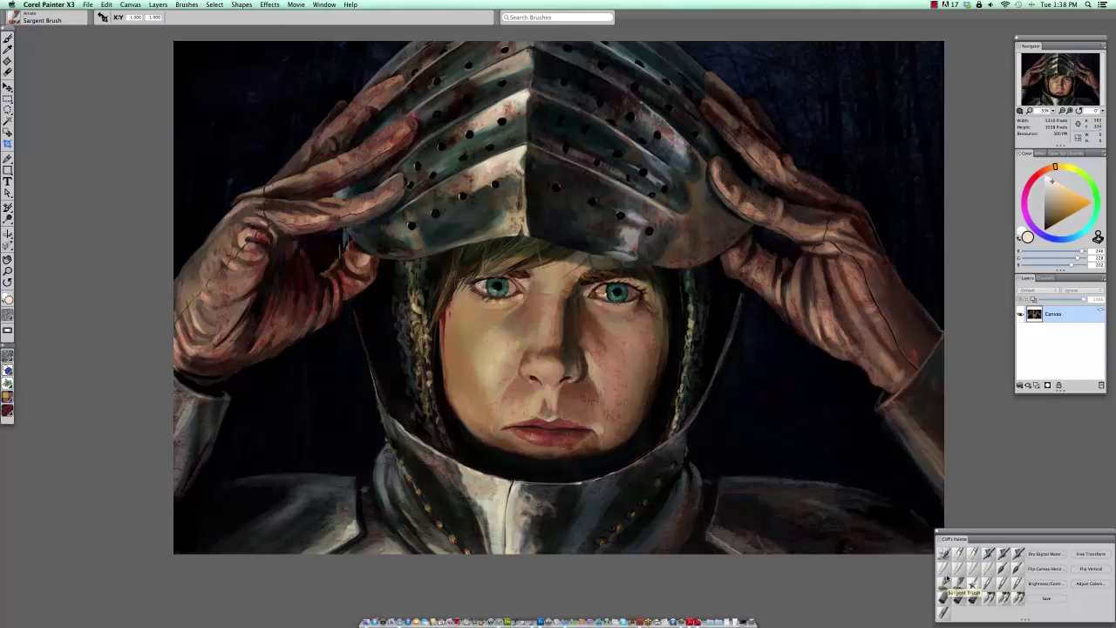
- Choose the Sargent Brush variant from the Artists brush category for painting on the portrait
left_click(945, 582)
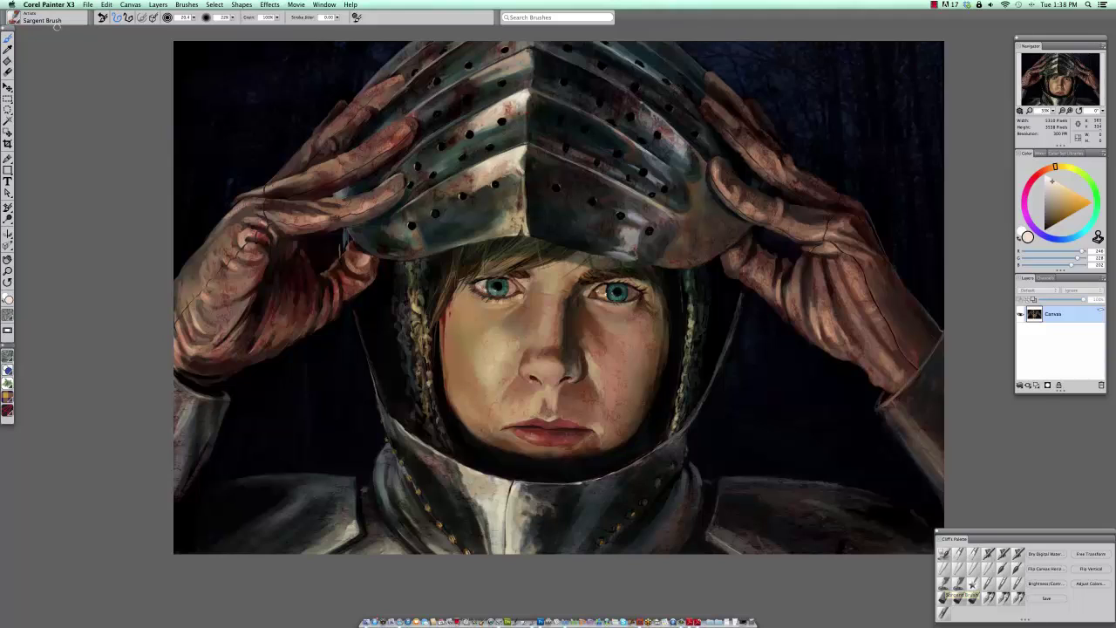
left_click(14, 19)
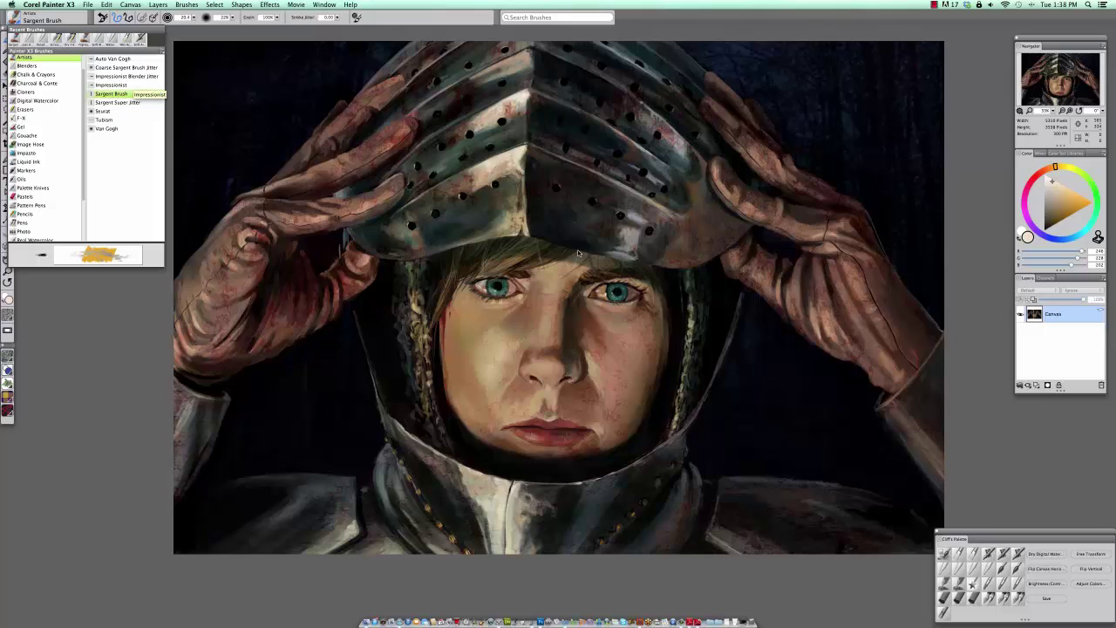
left_click(639, 225)
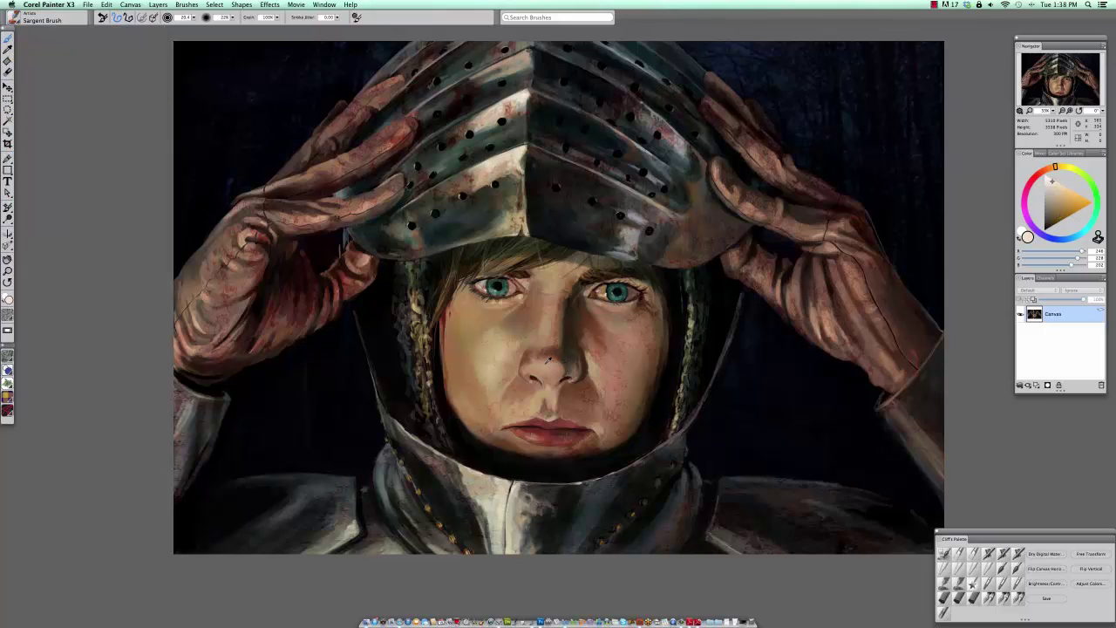
- Sample skin tones around the tip of the nose and settle on a light tan for highlights
left_click(550, 358, "alt")
left_click(547, 360, "alt")
left_click_drag(1063, 169, 1056, 189)
left_click(562, 356, "alt")
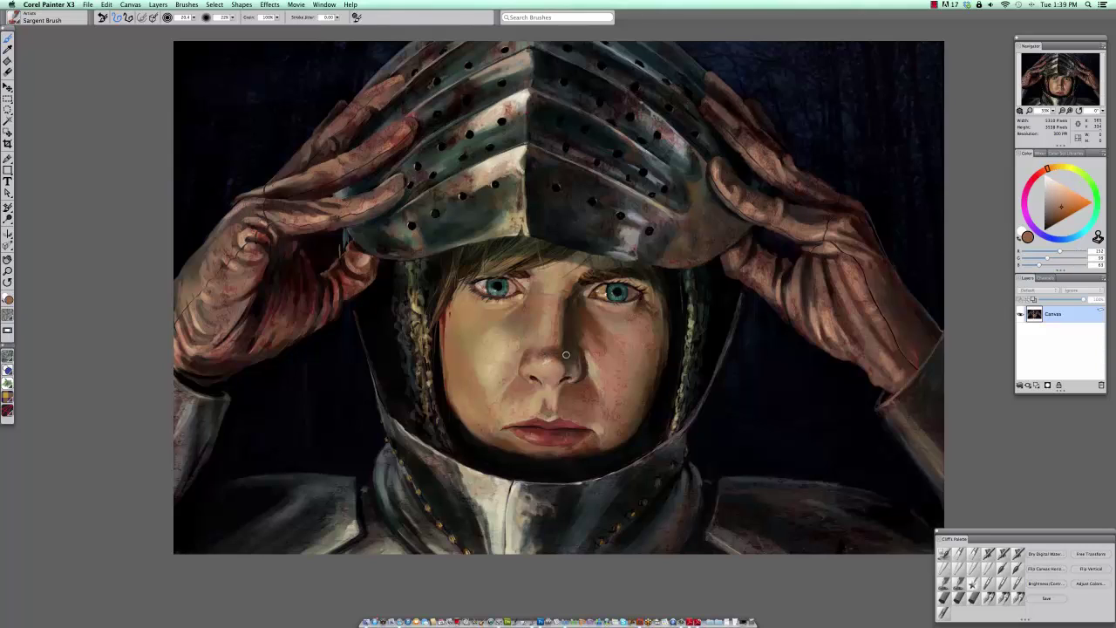
left_click(547, 359, "alt")
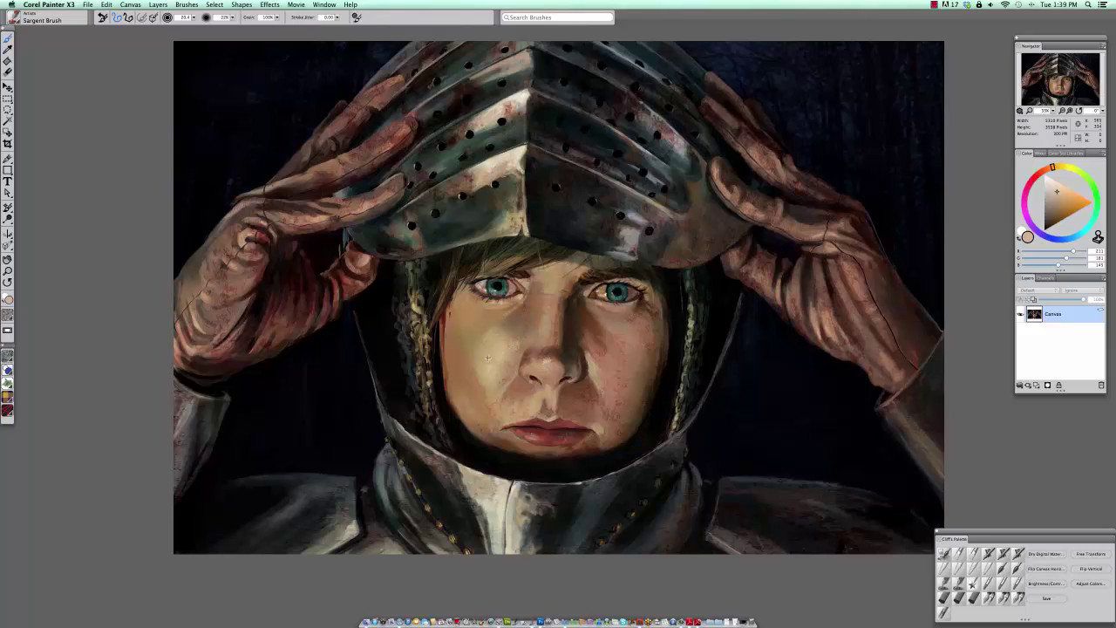
- Try broad strokes of the light tan across the lit cheek with an enlarged brush
mouse_move(480, 360)
left_mouse_down()
mouse_move(493, 332)
mouse_move(481, 373)
left_mouse_up()
mouse_move(521, 335)
left_mouse_down()
mouse_move(468, 339)
mouse_move(490, 344)
left_mouse_up()
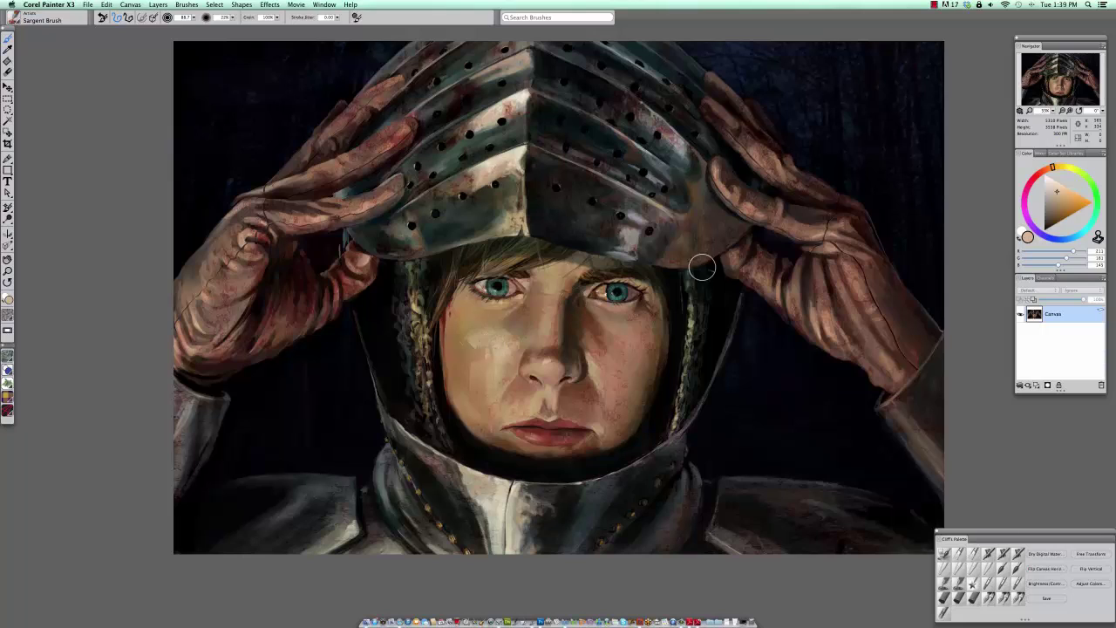
left_click_drag(689, 275, 680, 278)
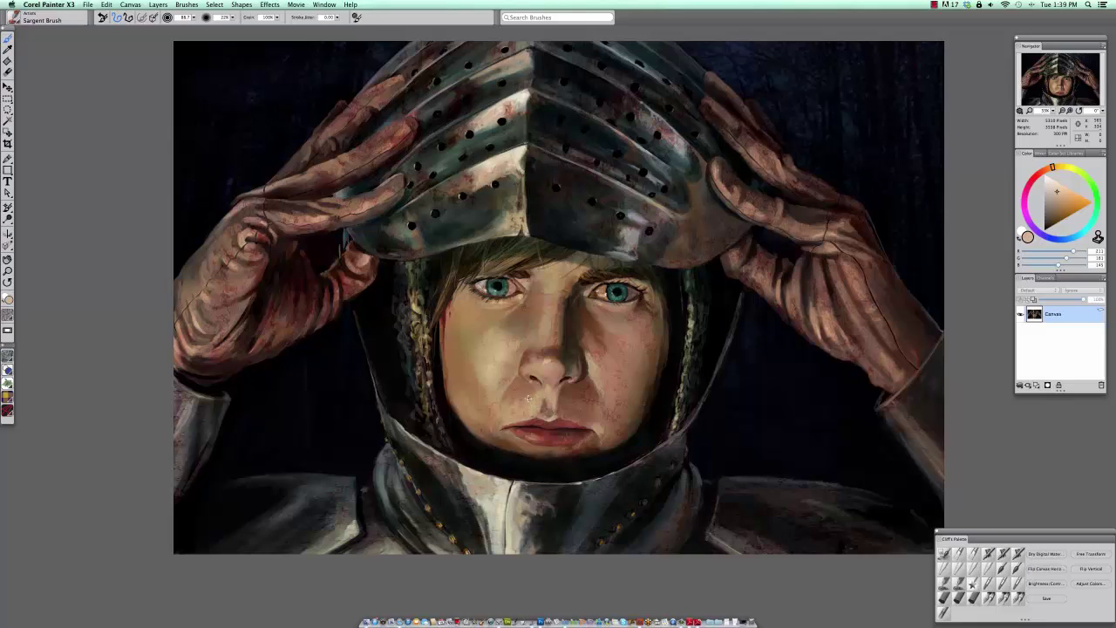
- Shrink the brush to about 15, lighten the tan, and paint small highlights on the lower lip and above the mouth, sampling nearby skin tones
left_click_drag(528, 398, 531, 398)
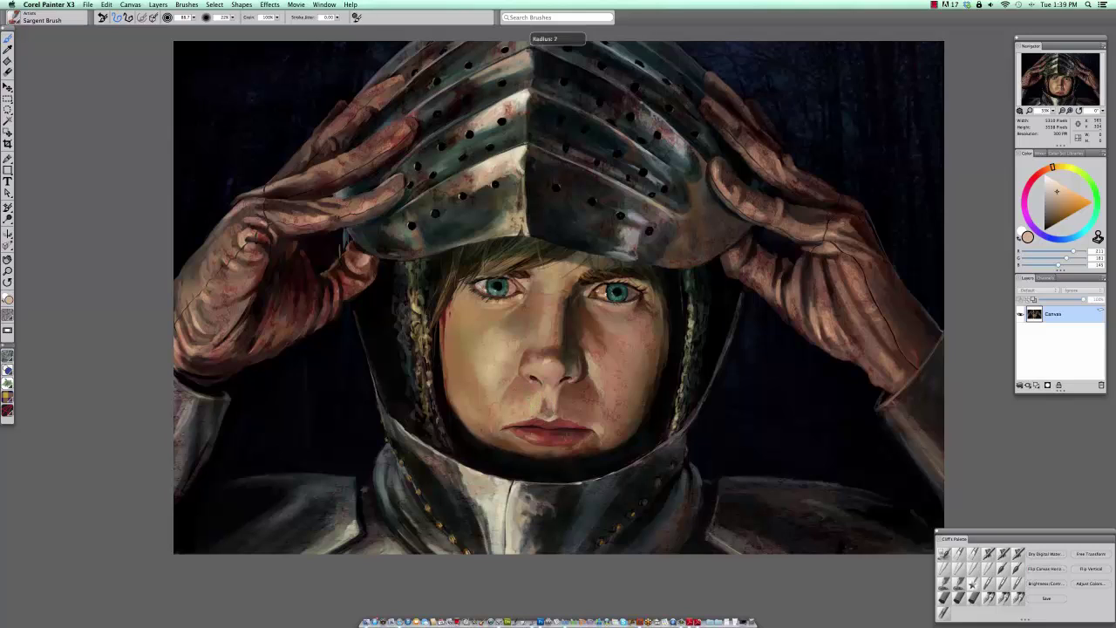
left_click(1056, 190)
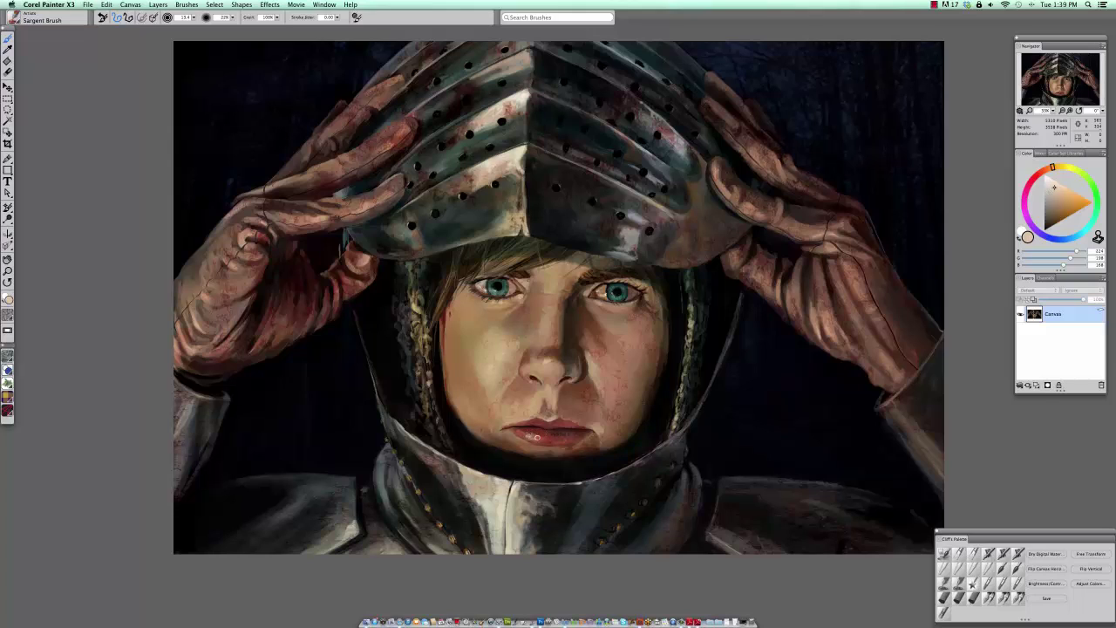
left_click_drag(537, 437, 535, 435)
left_click_drag(534, 412, 533, 419)
left_click(524, 423, "alt")
left_click(522, 413, "alt")
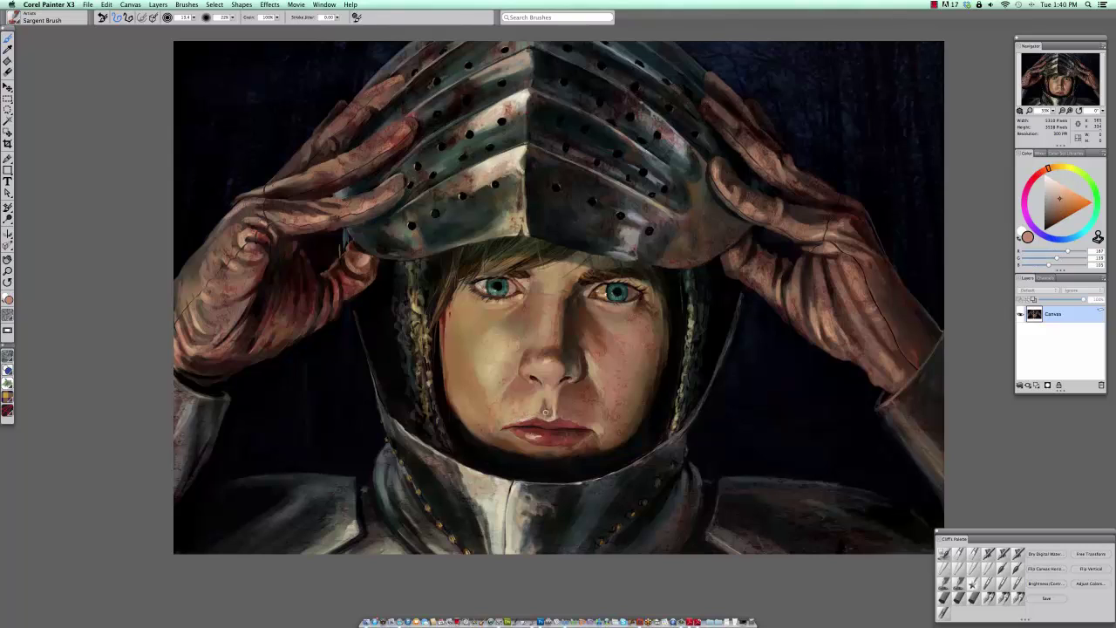
- Sample the skin tone at the nose tip and lighten it in stages to a warm near-white
left_click(553, 355, "alt")
left_click(1055, 186)
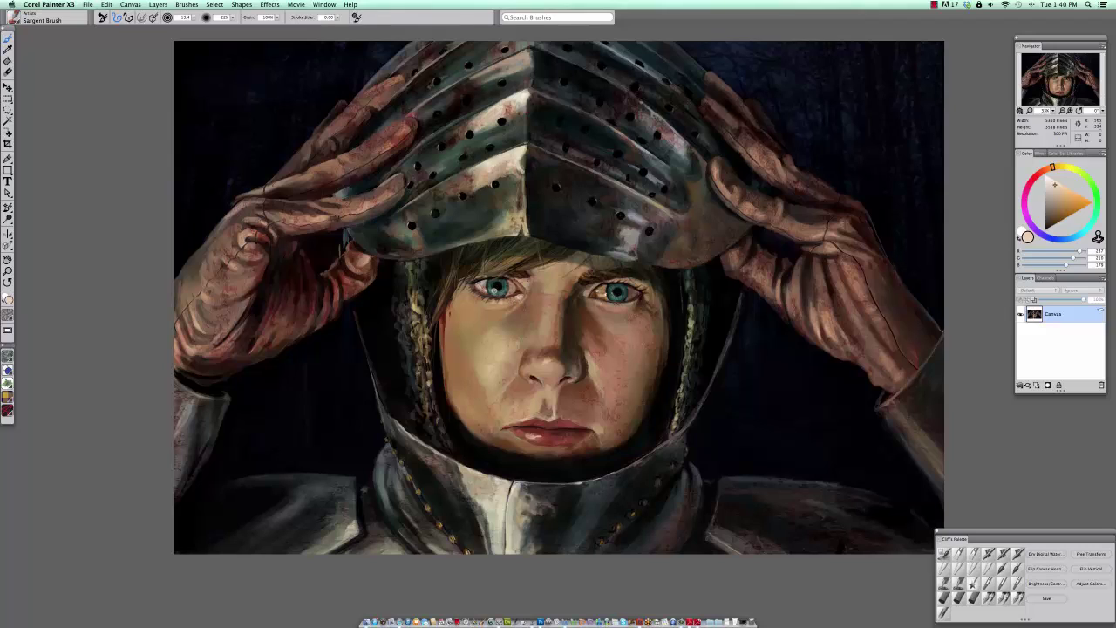
left_click(1054, 183)
left_click_drag(1057, 181, 1050, 179)
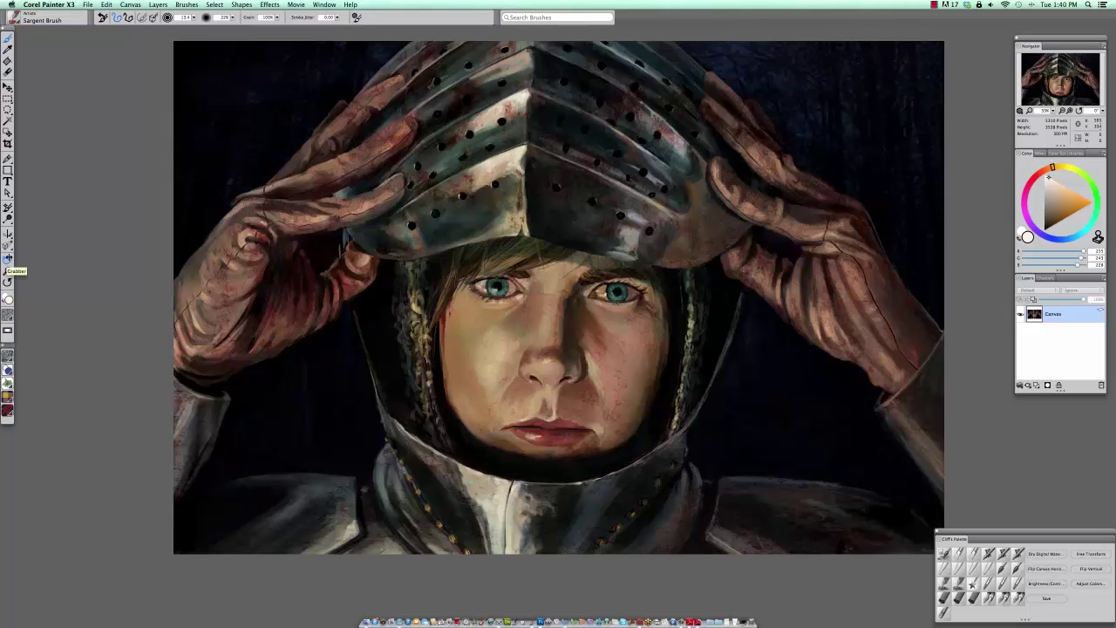
- Paint near-white highlights in both eyes and on the shadowed eye's lower lid, and sample black from the pupil
left_click(8, 272)
left_click(495, 286)
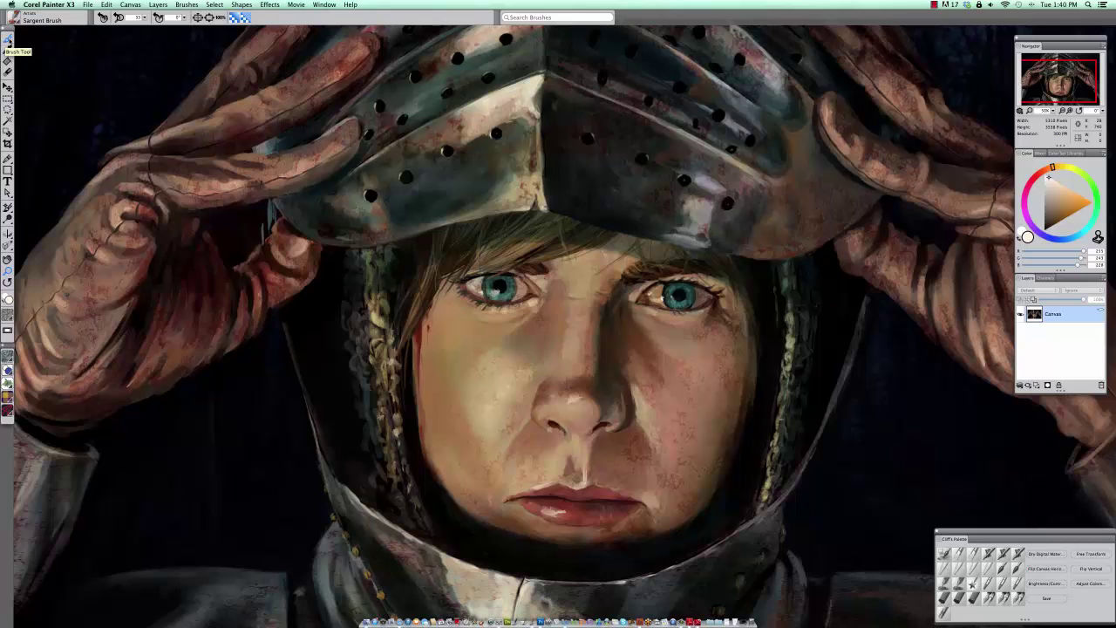
left_click(8, 39)
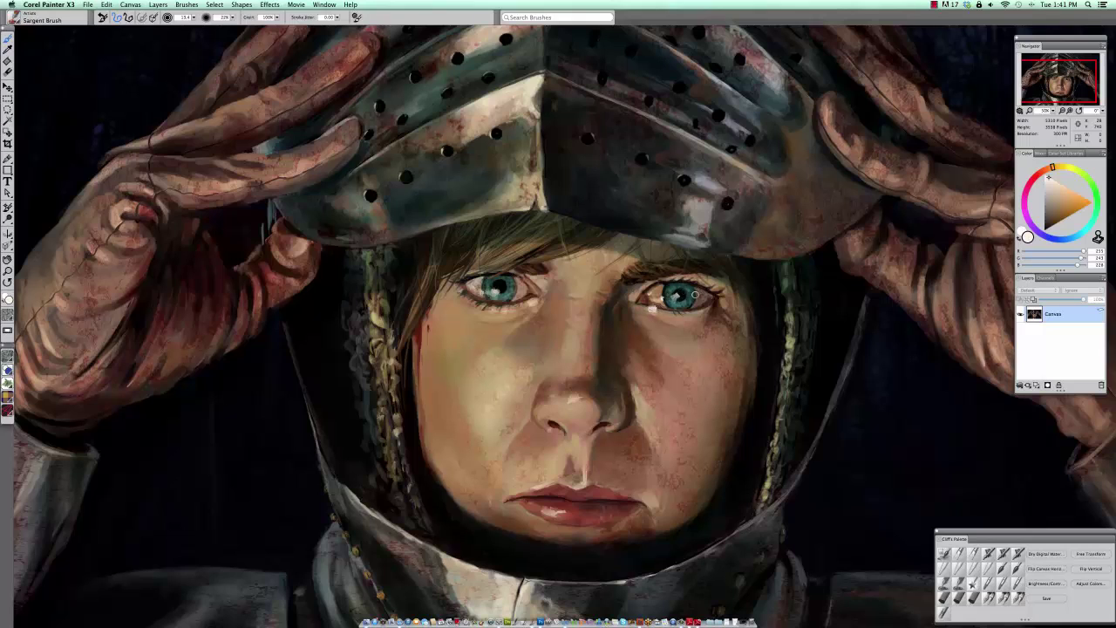
left_click(676, 295, "alt")
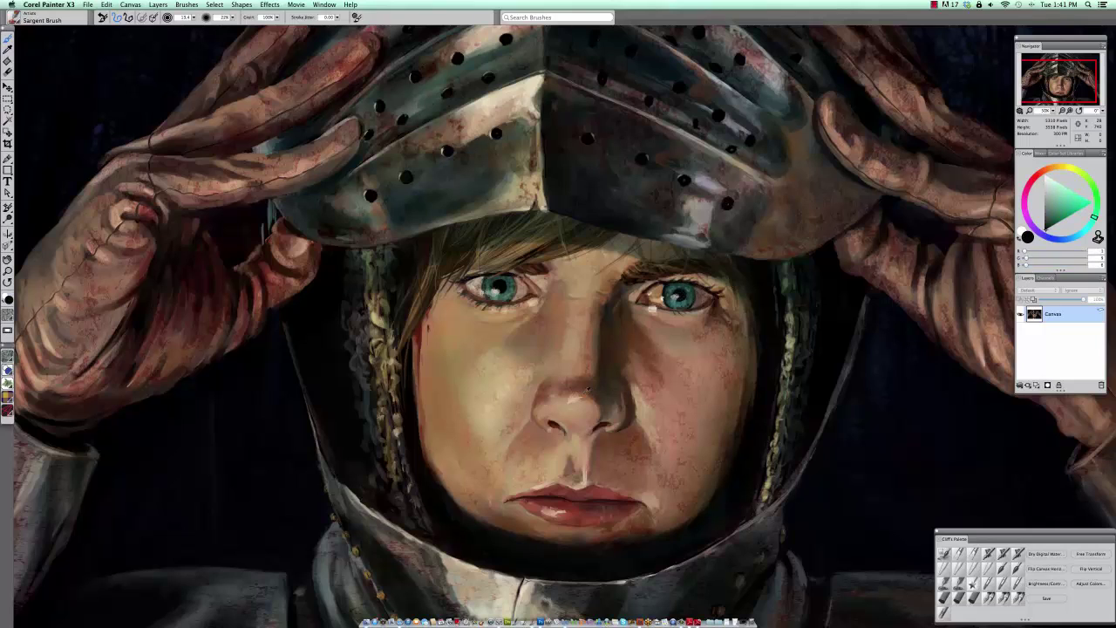
- Sample skin tones beside the nose, on the lit cheek and below the temple, adding a small light accent on the cheek
left_click(634, 367, "alt")
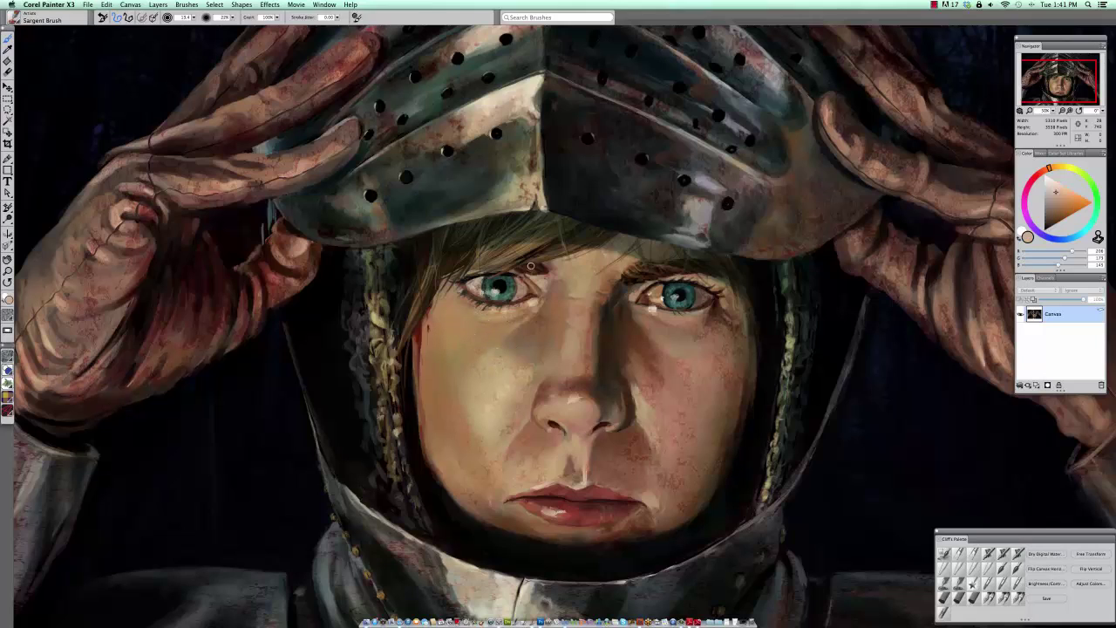
left_click(491, 404, "alt")
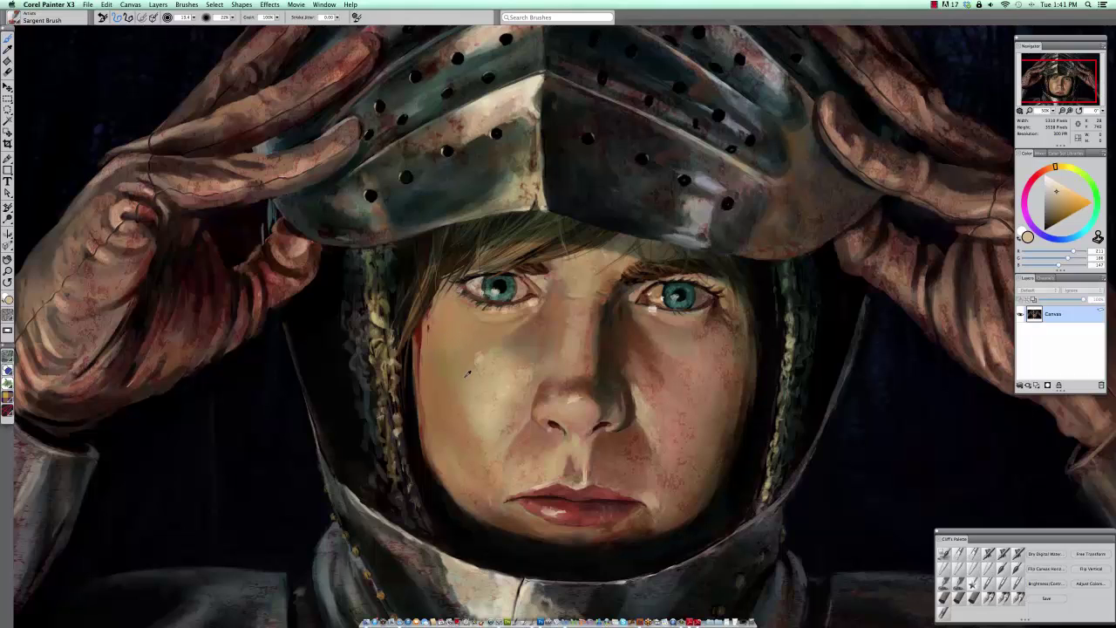
left_click(464, 373, "alt")
left_click(447, 323, "alt")
left_click(443, 335, "alt")
left_click(450, 316, "alt")
- Sample the bright metal of the visor ridge and collar, and lighten it to near-white for armor highlights
left_click(538, 81, "alt")
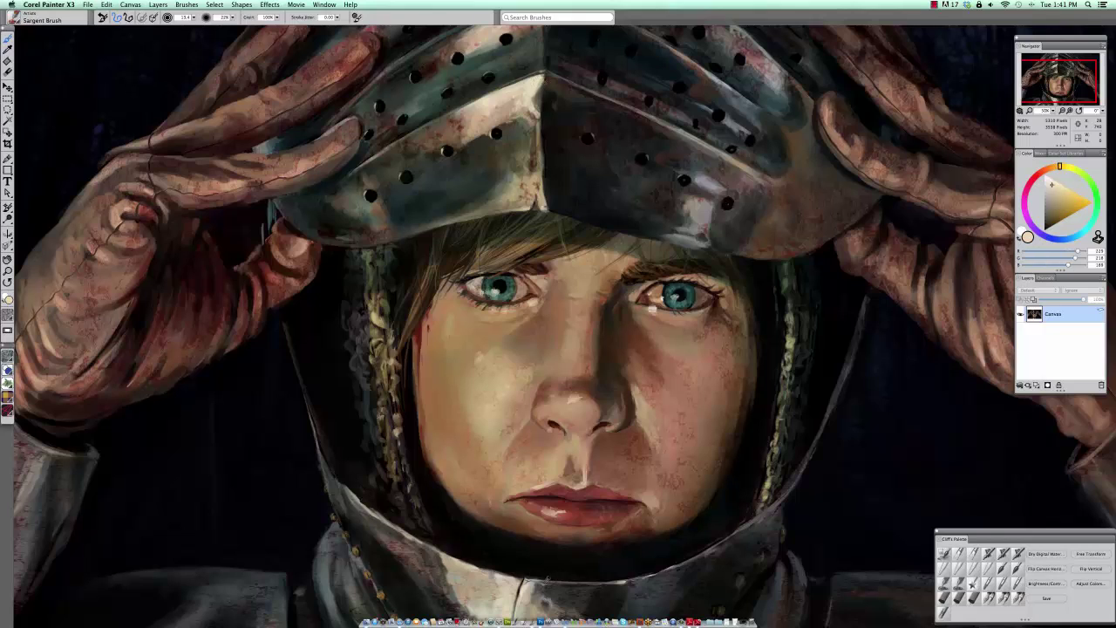
left_click(528, 586, "alt")
left_click_drag(1063, 179, 1048, 178)
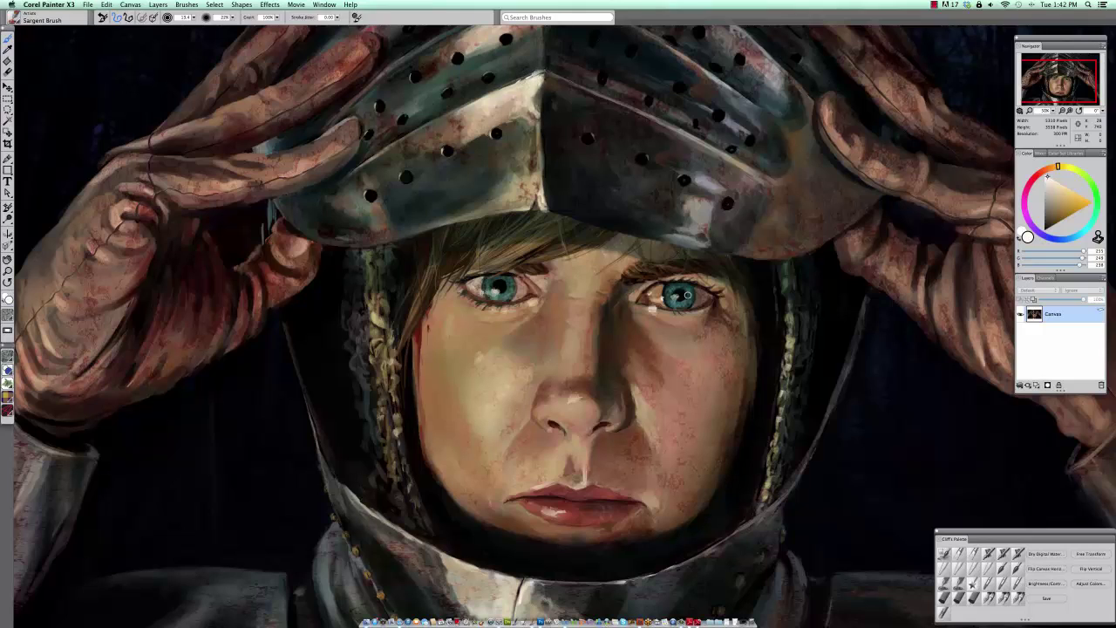
- Sample skin tones from below the shadowed eye and from the upper part of the lit cheek
left_click(650, 311, "alt")
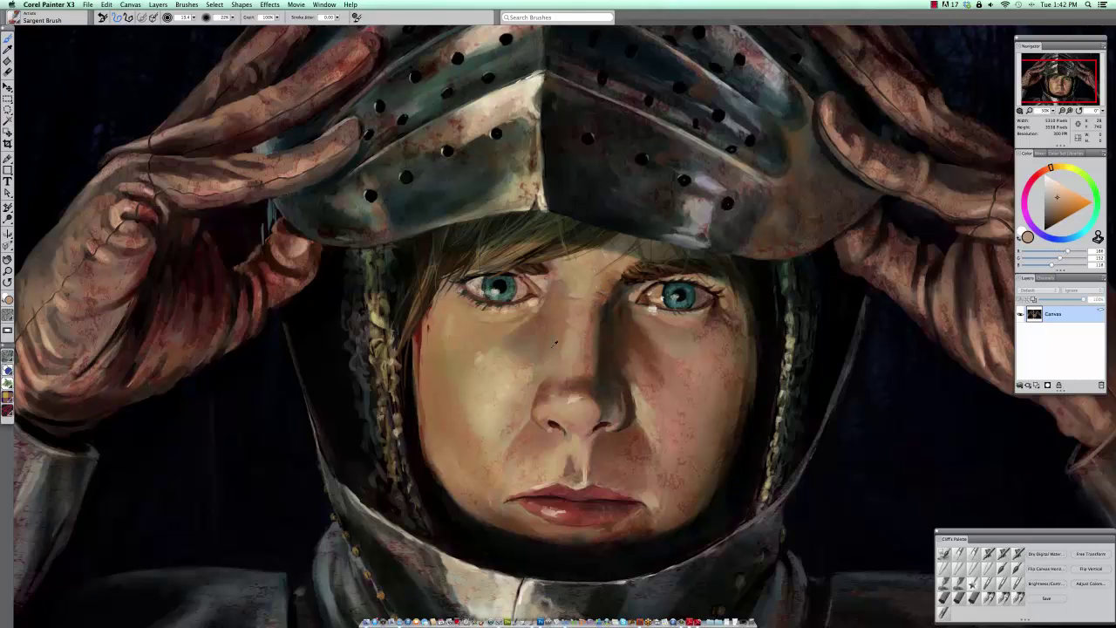
left_click(482, 354, "alt")
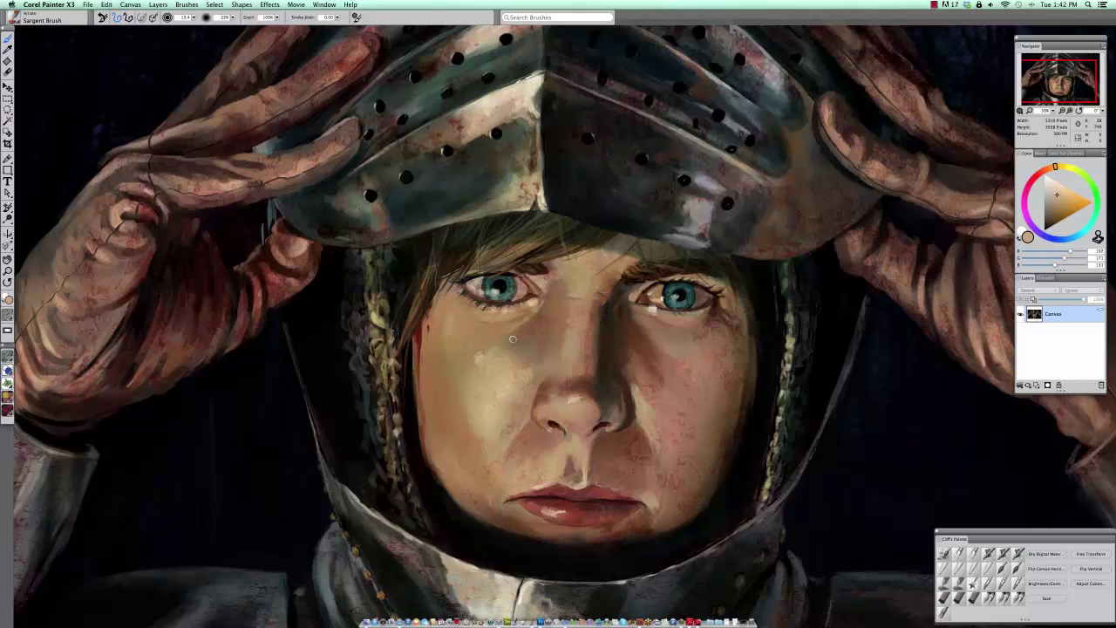